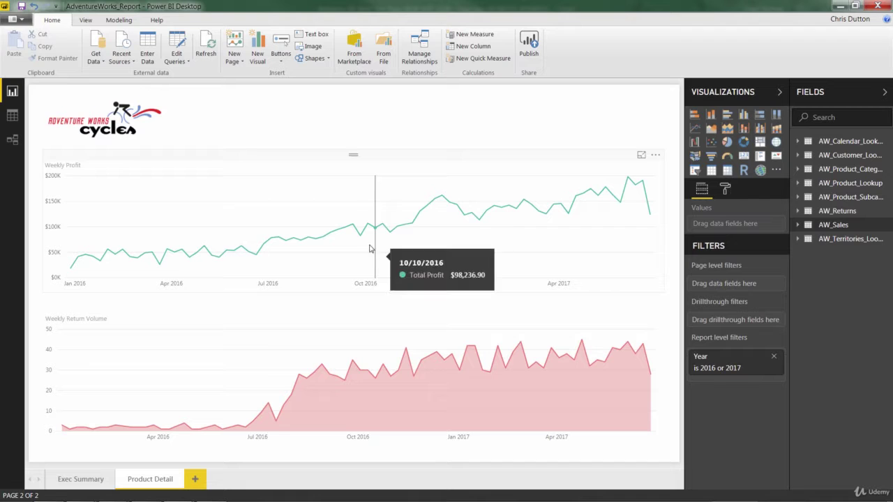
# Step: Select the Weekly Profit line chart on the Product Detail page to show its fields
pyautogui.click(326, 158)
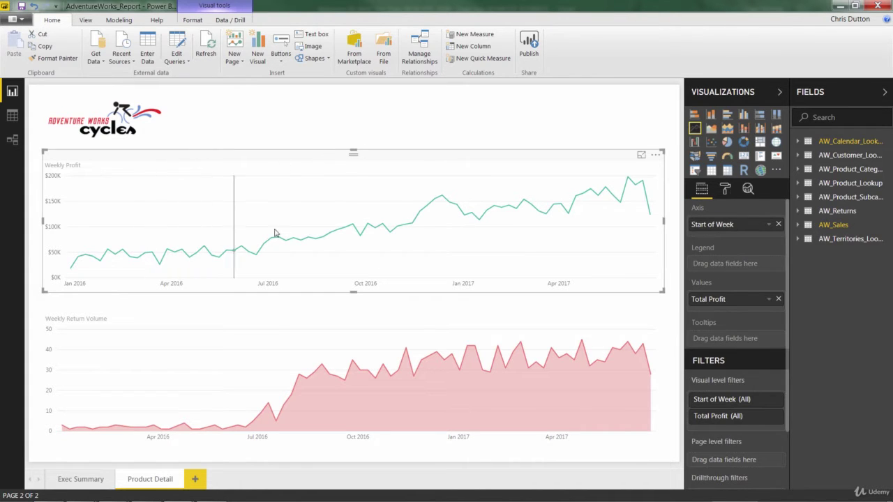
pyautogui.moveTo(558, 192)
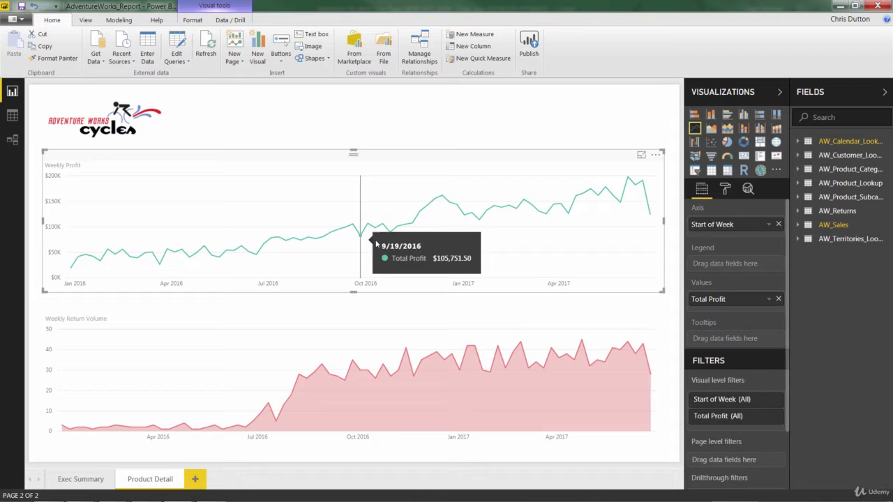
# Step: Add Total Revenue and Total Orders from AW_Sales to the Weekly Profit chart's tooltips
pyautogui.click(799, 224)
pyautogui.scroll(-2, 844, 278)
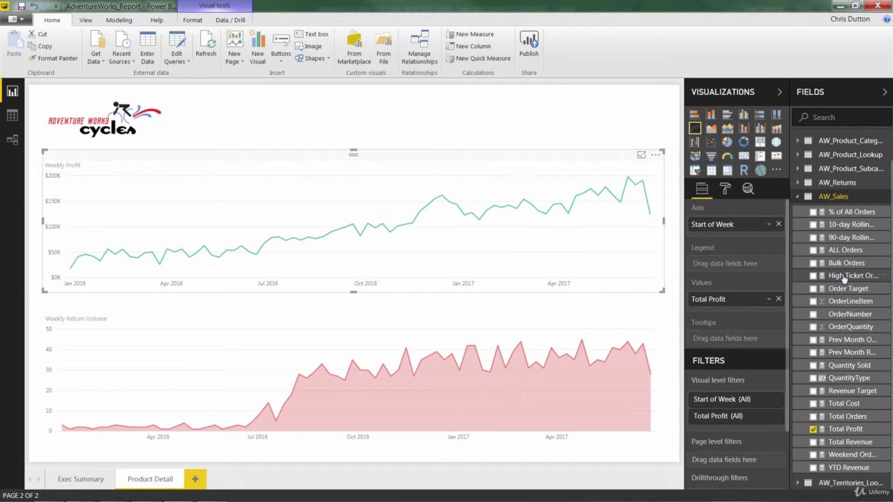
pyautogui.moveTo(858, 447); pyautogui.dragTo(726, 339)
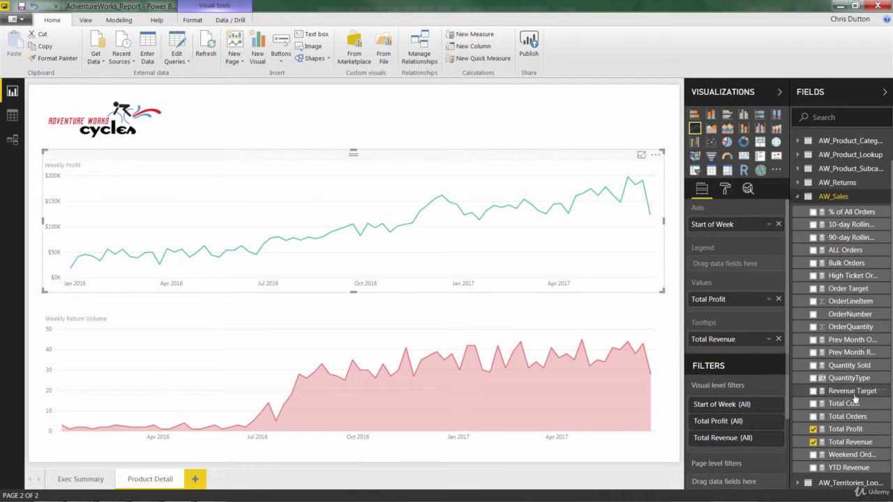
pyautogui.moveTo(854, 419); pyautogui.dragTo(750, 350)
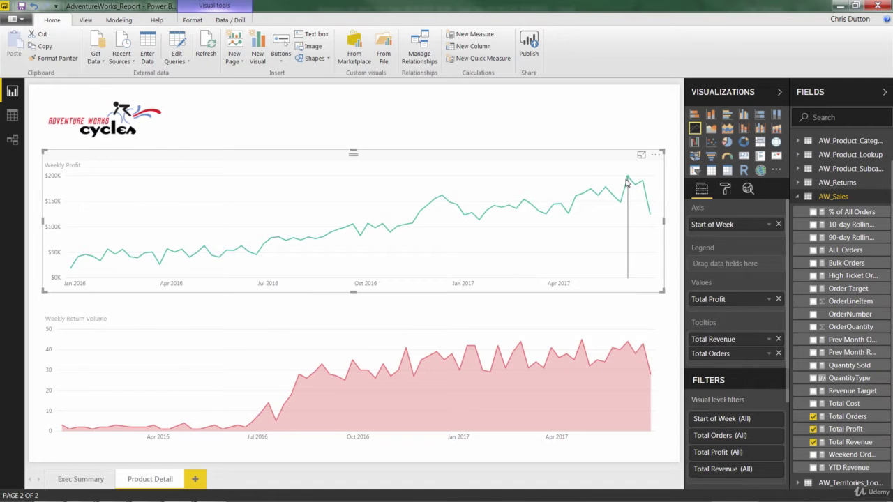
pyautogui.moveTo(626, 180)
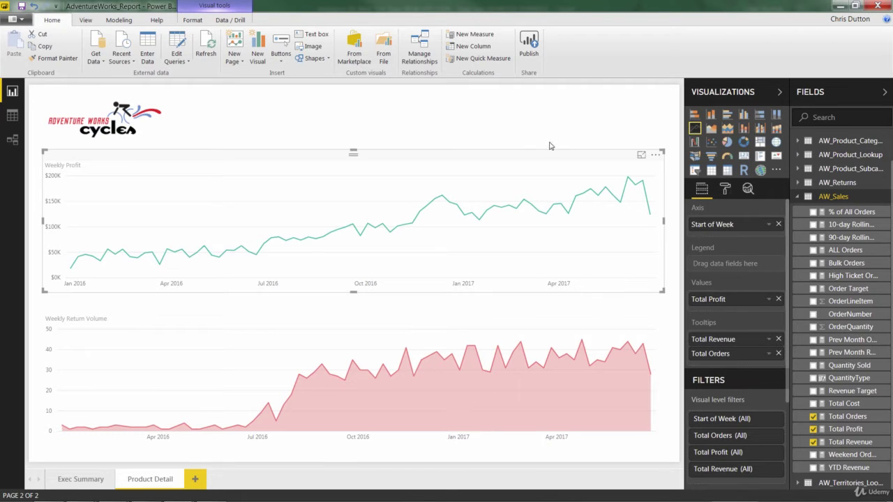
# Step: Add a dashed trend line to the Weekly Profit chart from the Analytics pane
pyautogui.click(746, 190)
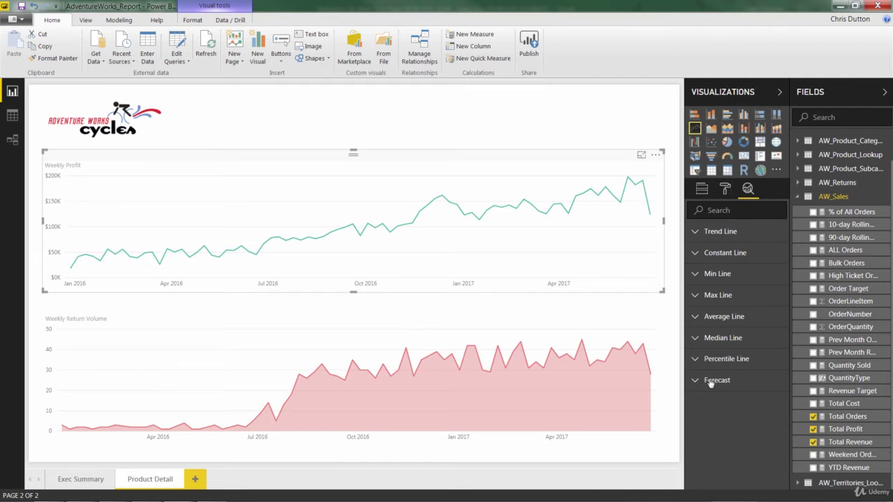
pyautogui.click(695, 232)
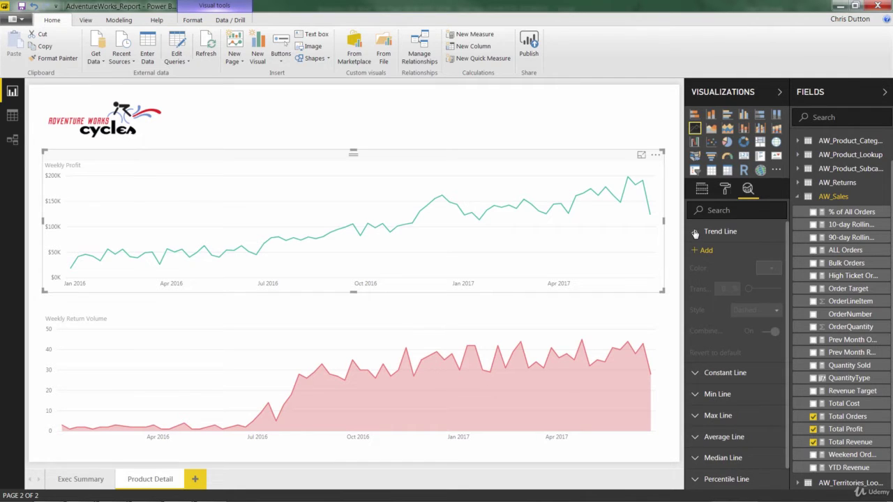
pyautogui.click(705, 252)
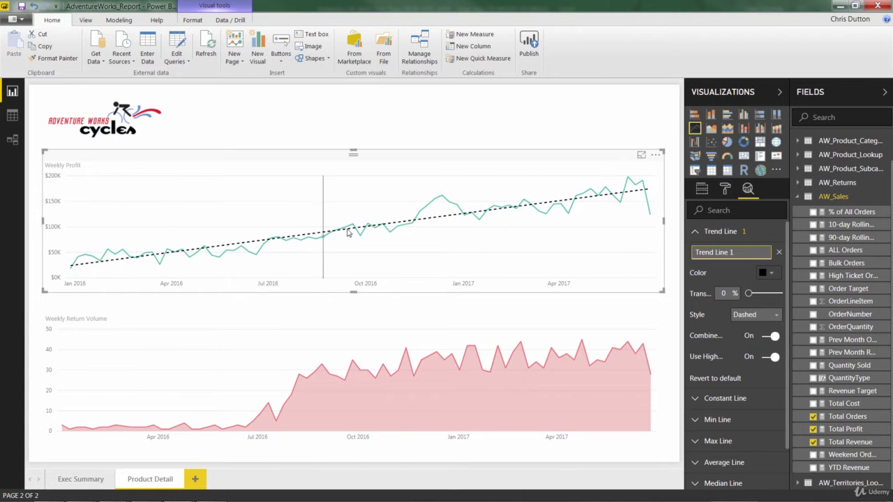
pyautogui.moveTo(350, 232)
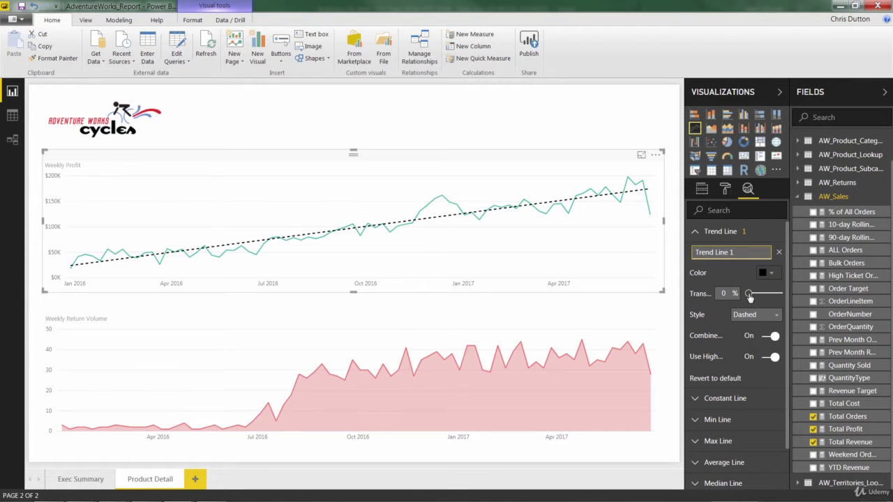
# Step: Set the trend line to 75% transparency, try Solid and Dotted, and keep it Dashed
pyautogui.moveTo(749, 297); pyautogui.dragTo(772, 296)
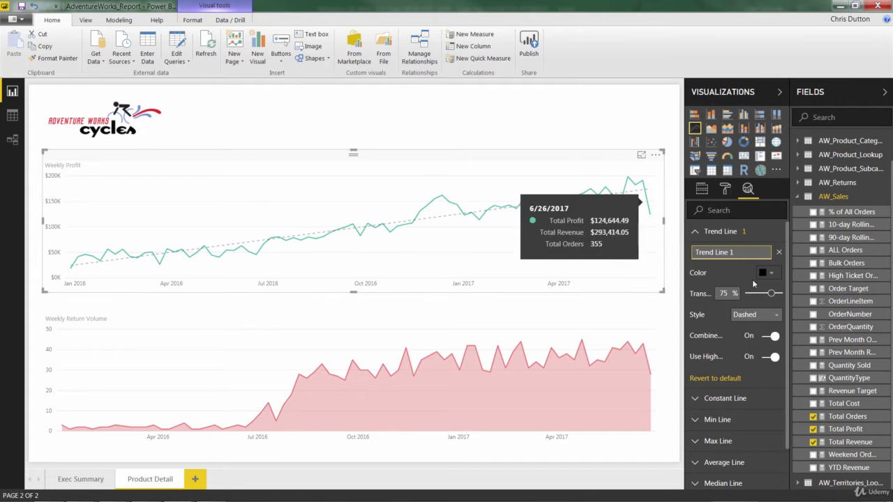
pyautogui.click(767, 315)
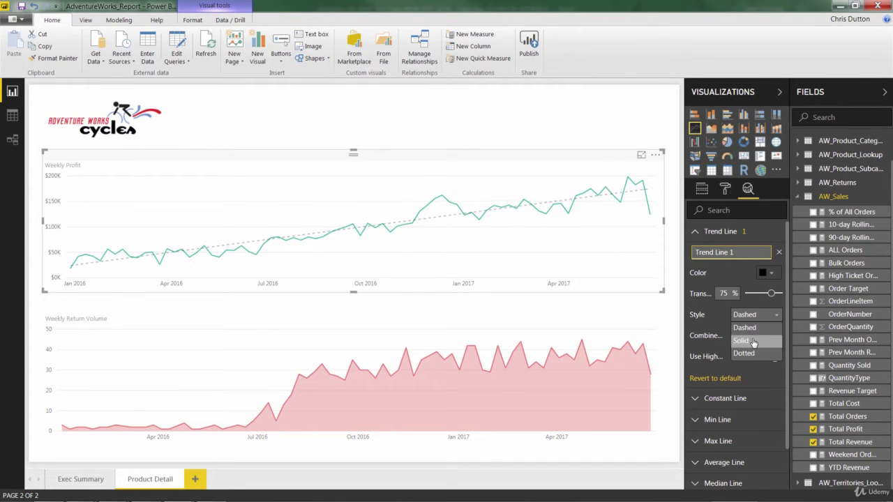
pyautogui.click(745, 340)
pyautogui.click(766, 316)
pyautogui.click(744, 353)
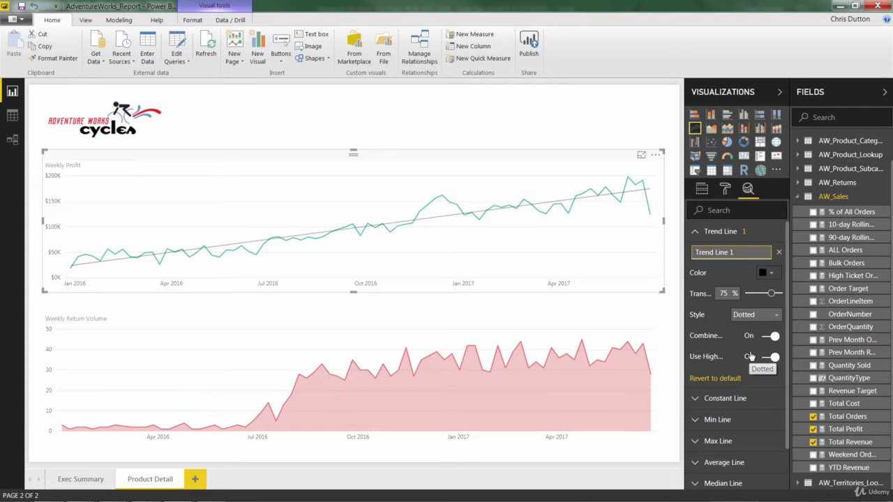
pyautogui.click(763, 317)
pyautogui.click(746, 327)
pyautogui.click(694, 233)
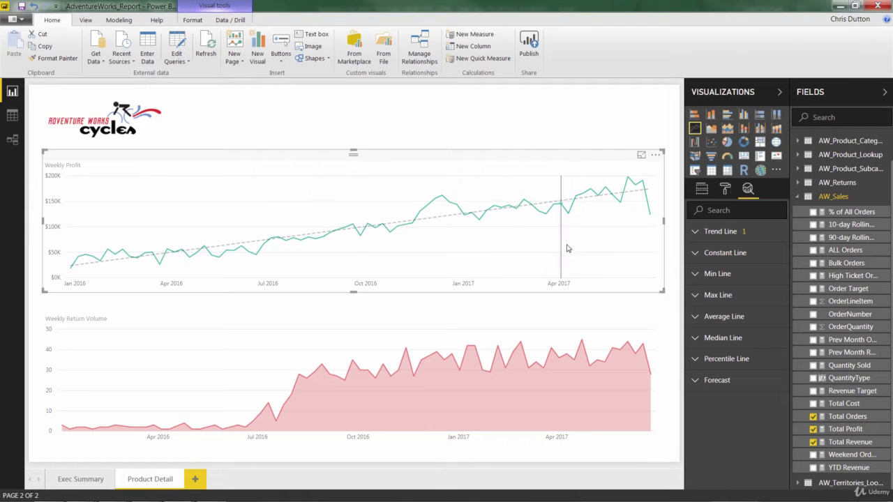
pyautogui.click(694, 254)
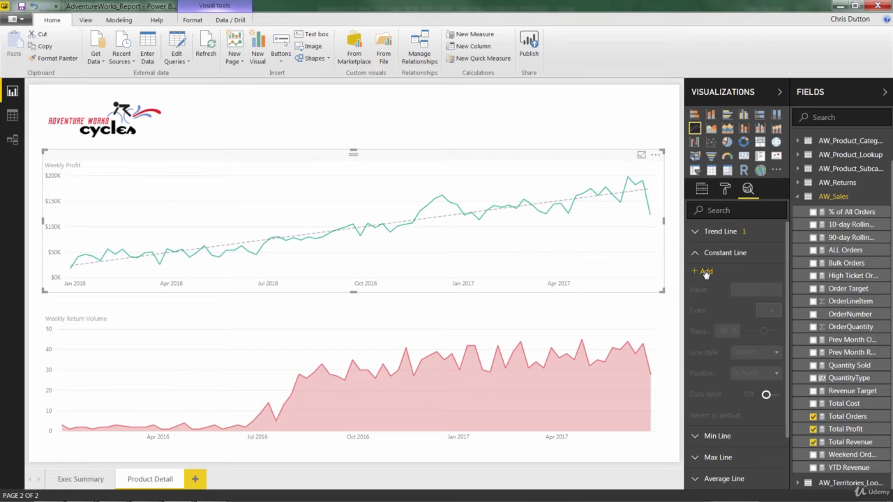
pyautogui.click(704, 274)
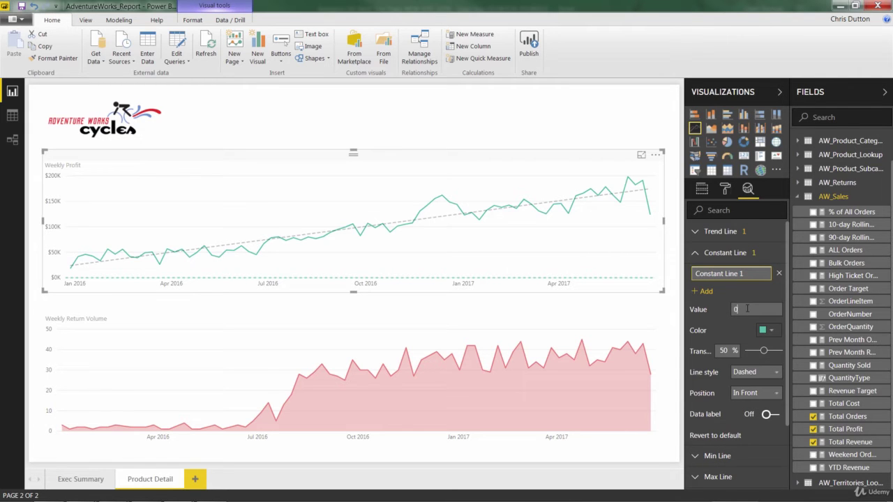
pyautogui.write('1000000')
pyautogui.press('Return')
pyautogui.click(779, 274)
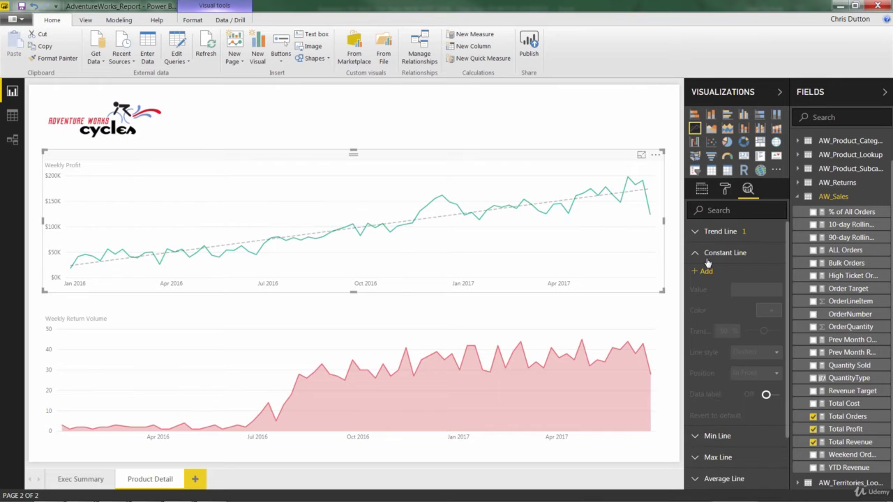
pyautogui.click(696, 254)
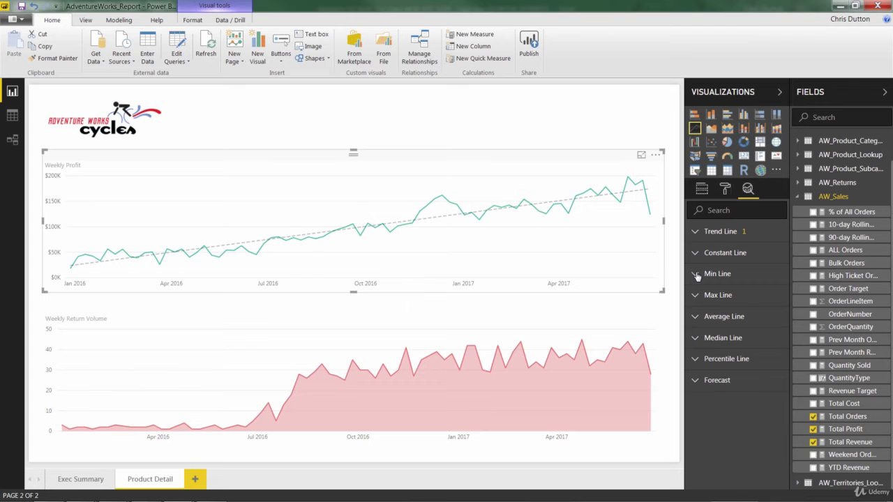
pyautogui.click(696, 275)
pyautogui.click(704, 294)
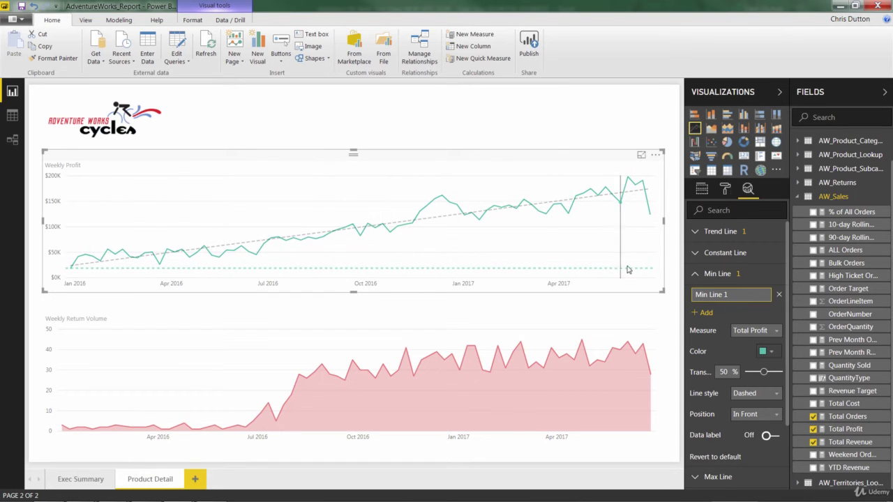
pyautogui.click(778, 294)
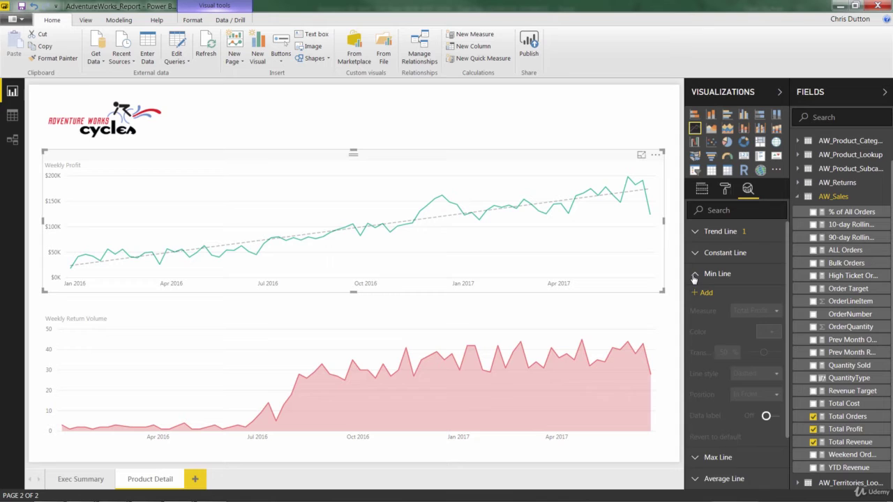
pyautogui.click(695, 279)
pyautogui.click(694, 295)
pyautogui.click(704, 317)
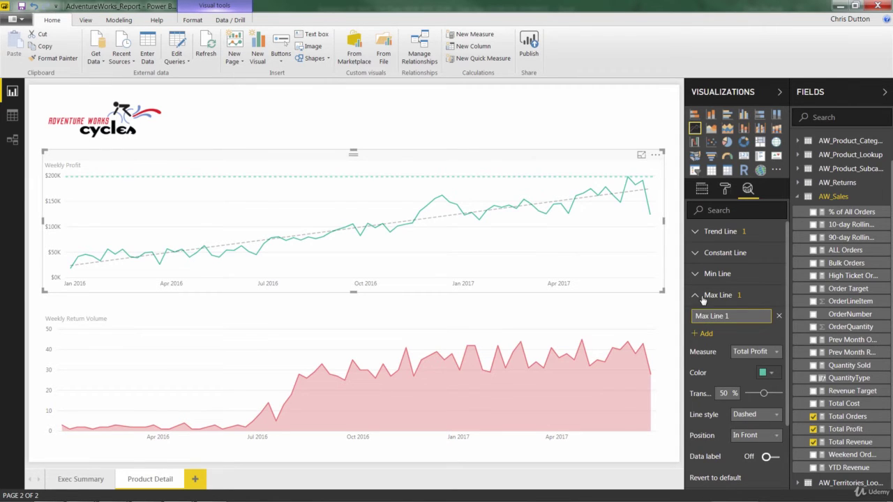
pyautogui.click(778, 318)
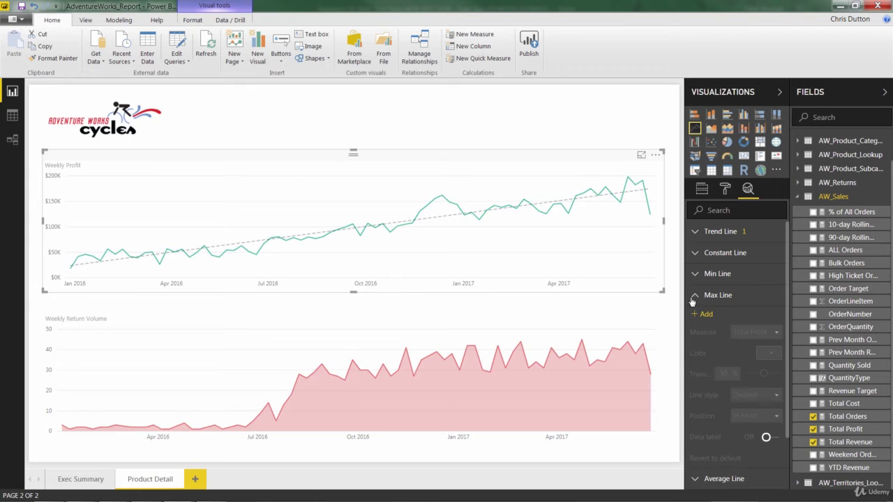
pyautogui.click(695, 296)
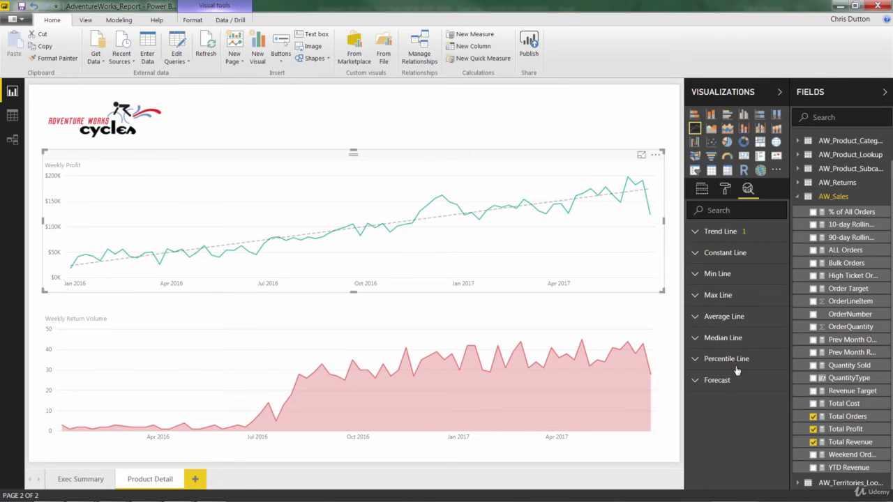
# Step: Add a forecast to the Weekly Profit chart from the Analytics pane's Forecast section
pyautogui.click(694, 381)
pyautogui.scroll(-2, 746, 368)
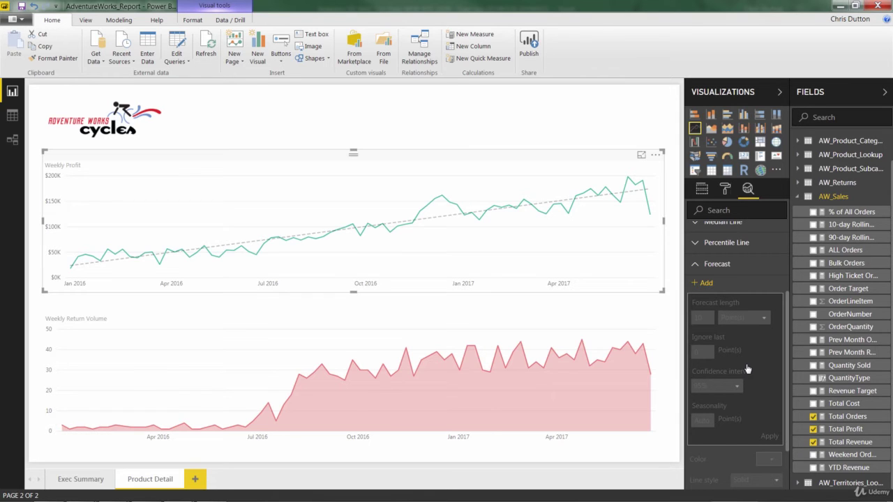
pyautogui.click(706, 284)
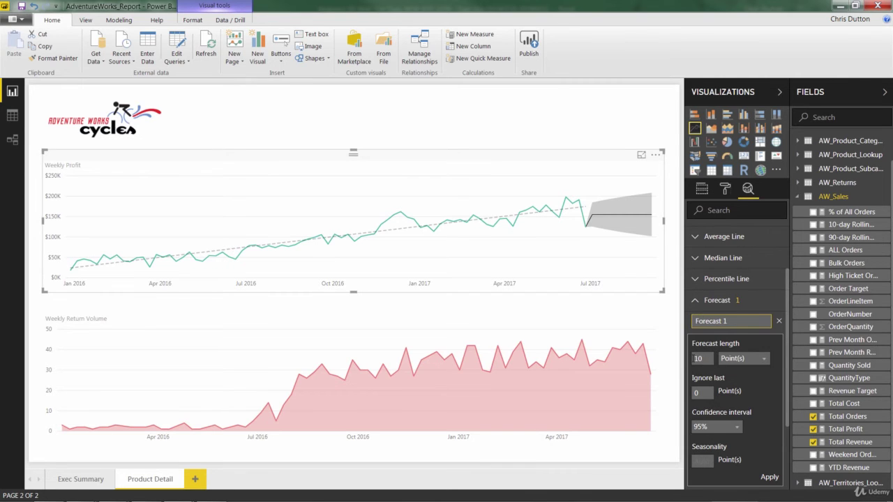
# Step: Open the forecast's length unit choices to switch from points to Year(s)
pyautogui.click(742, 359)
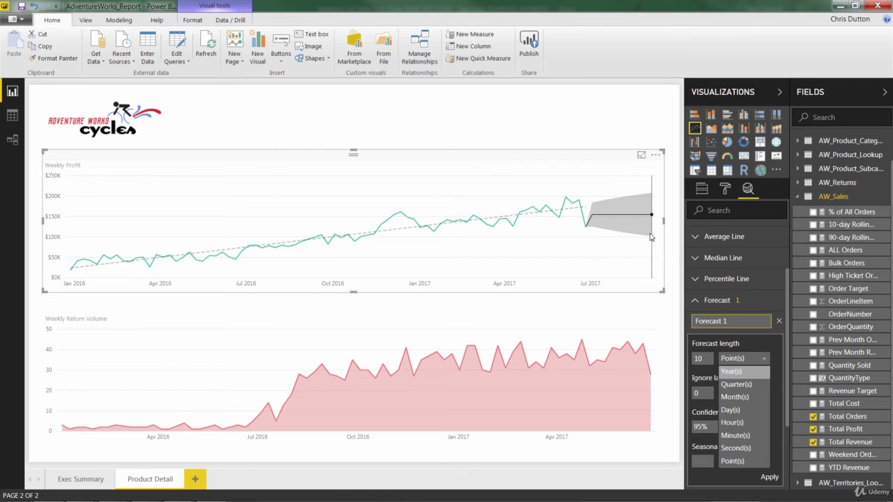
pyautogui.moveTo(600, 234)
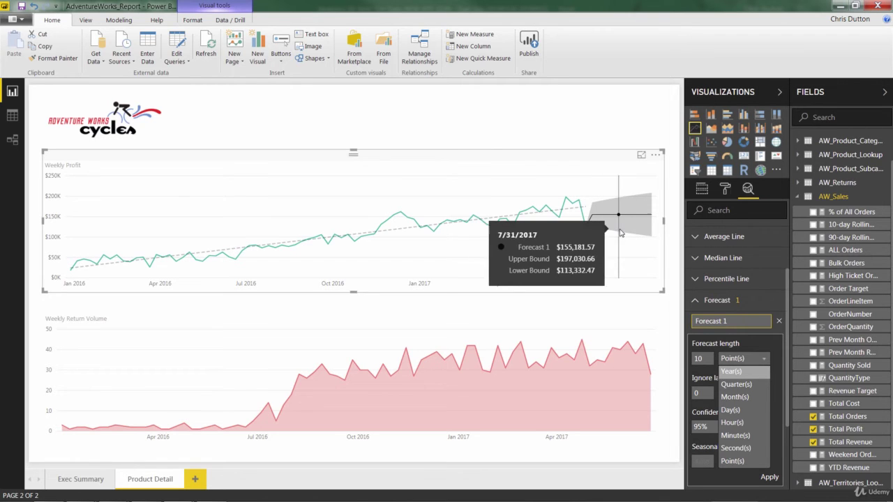
# Step: Apply a 10-year forecast, then switch the forecast length unit back to Point(s)
pyautogui.click(732, 371)
pyautogui.scroll(-1, 758, 377)
pyautogui.scroll(-2, 758, 377)
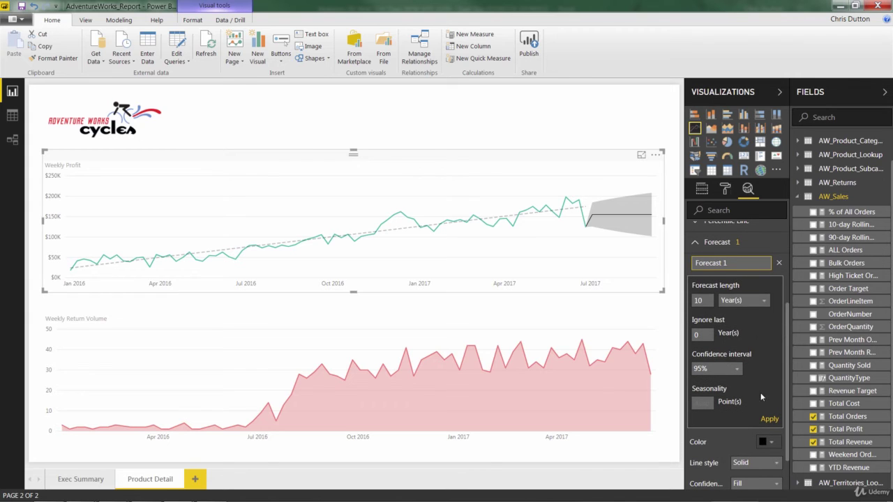
pyautogui.click(768, 419)
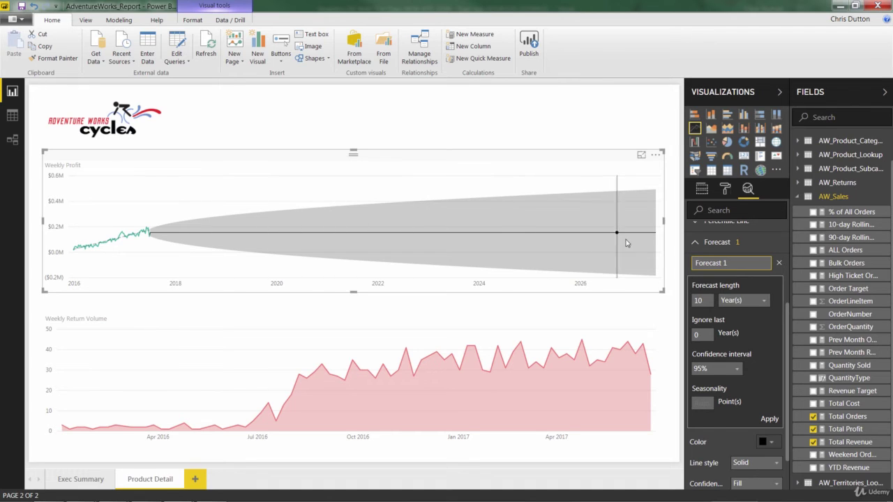
pyautogui.moveTo(653, 242)
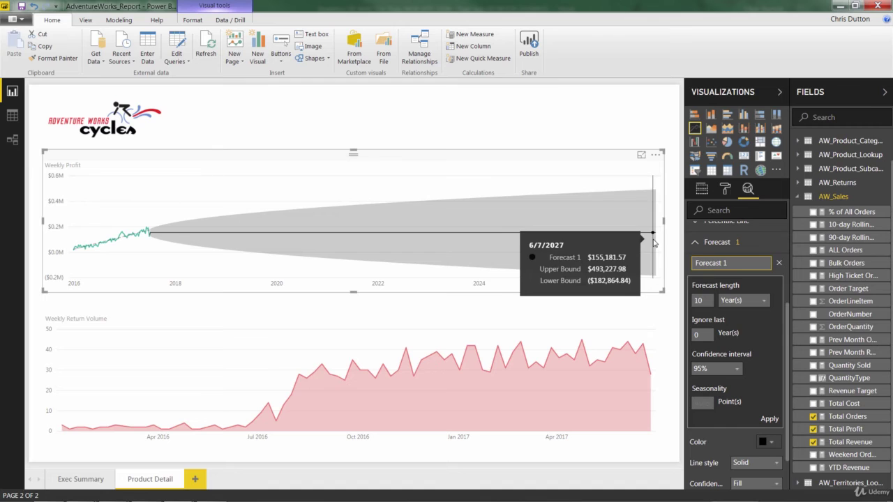
pyautogui.click(764, 300)
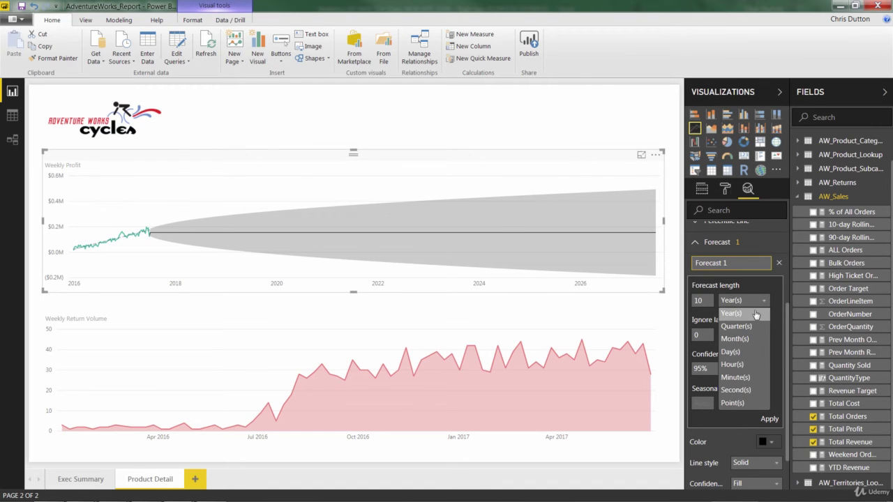
pyautogui.click(732, 403)
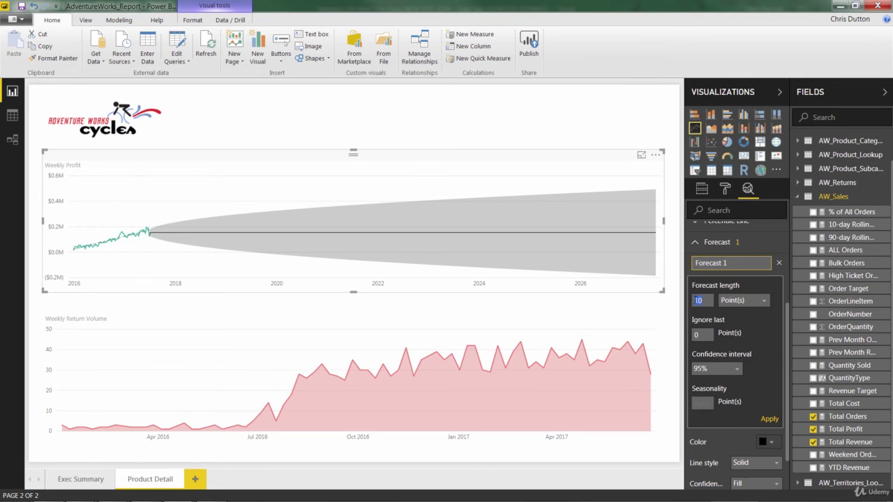
# Step: Shorten the forecast to 6 points and test ignoring the last 1 point
pyautogui.write('6')
pyautogui.click(769, 419)
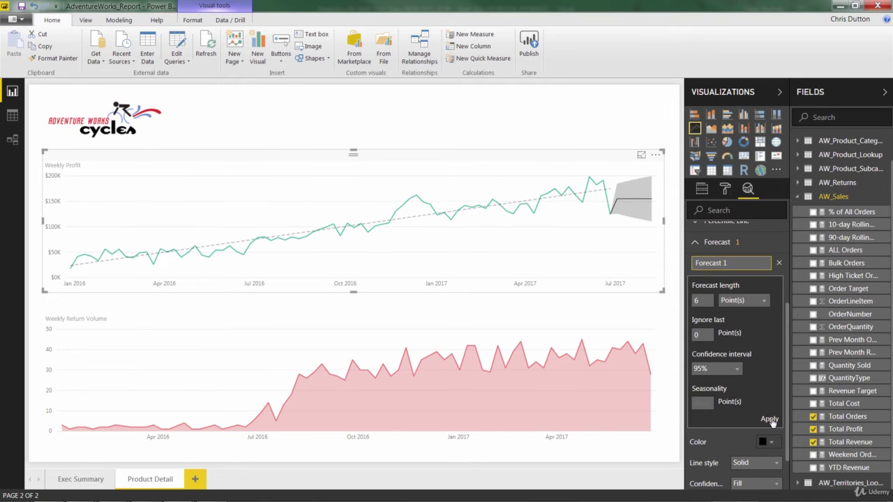
pyautogui.click(703, 334)
pyautogui.moveTo(609, 223)
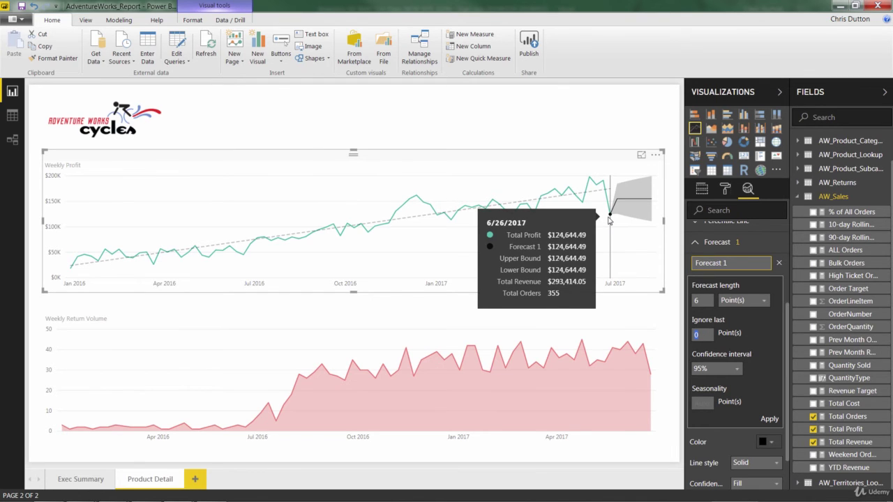
pyautogui.write('1')
pyautogui.click(768, 419)
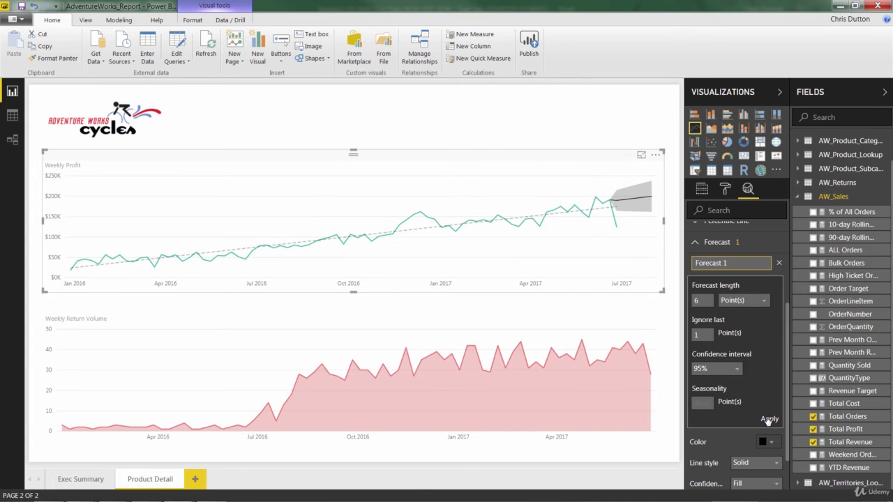
# Step: Reset Ignore last to 0 and reapply the 6-point forecast
pyautogui.moveTo(712, 334); pyautogui.dragTo(688, 338)
pyautogui.write('0')
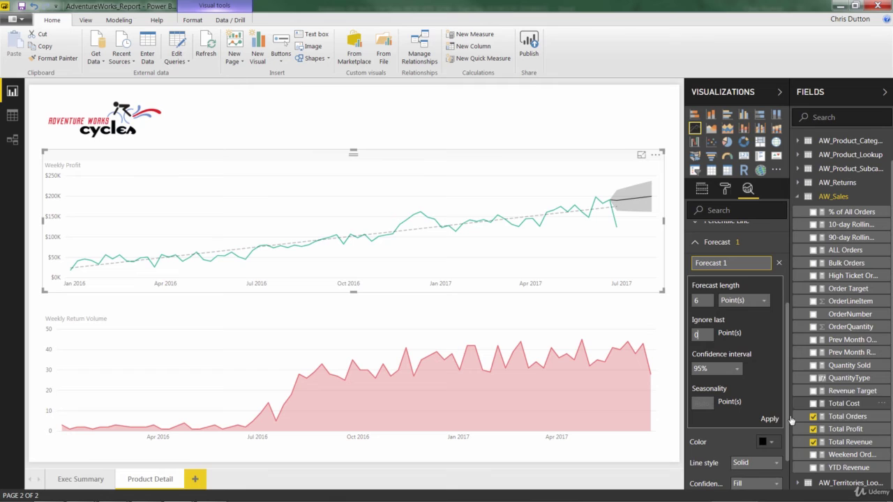
pyautogui.click(768, 419)
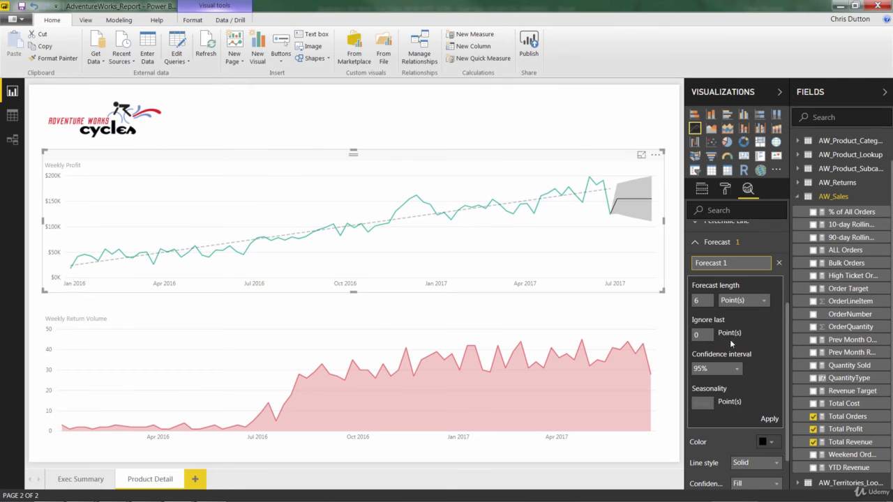
# Step: Apply a 75% confidence interval to the forecast, then select 90% instead
pyautogui.scroll(-1, 755, 362)
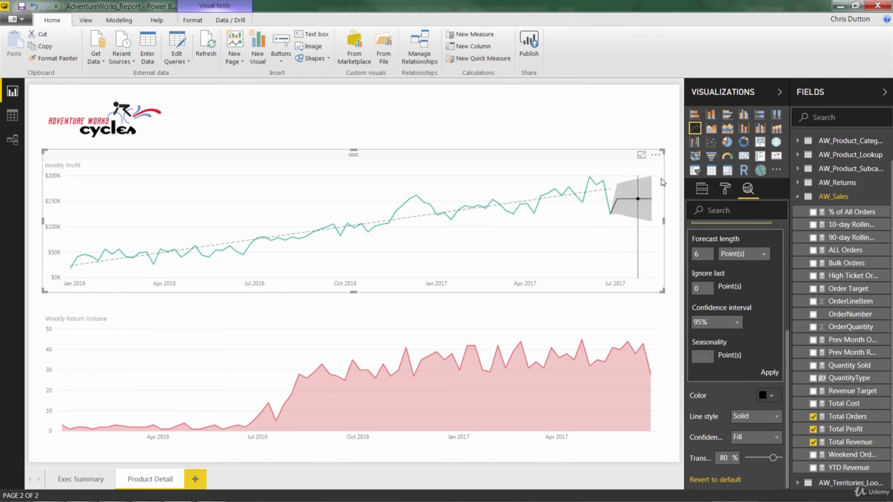
pyautogui.click(735, 323)
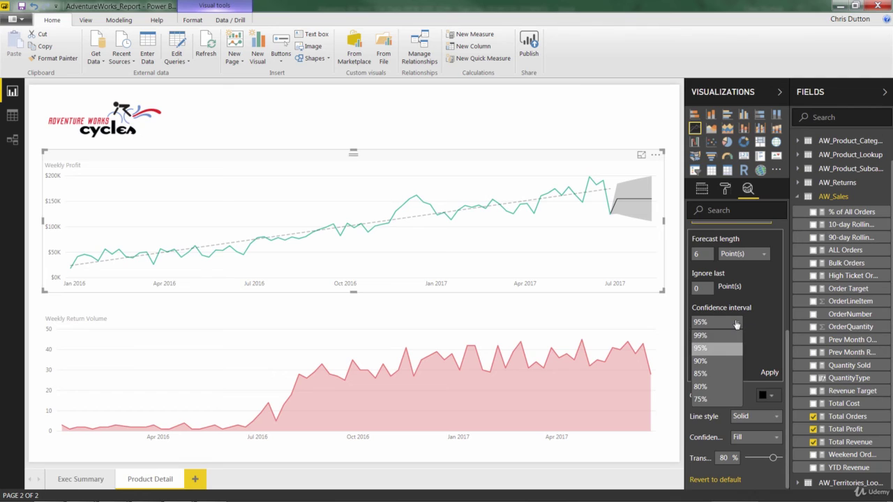
pyautogui.click(712, 399)
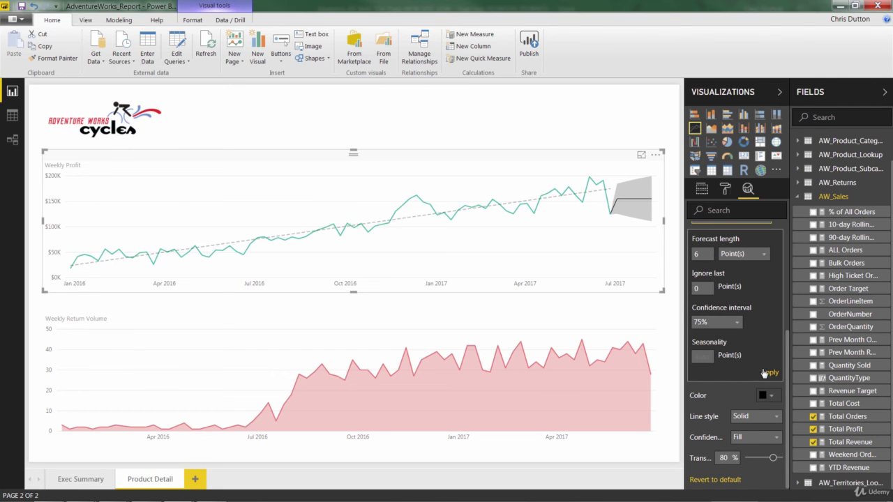
pyautogui.click(767, 371)
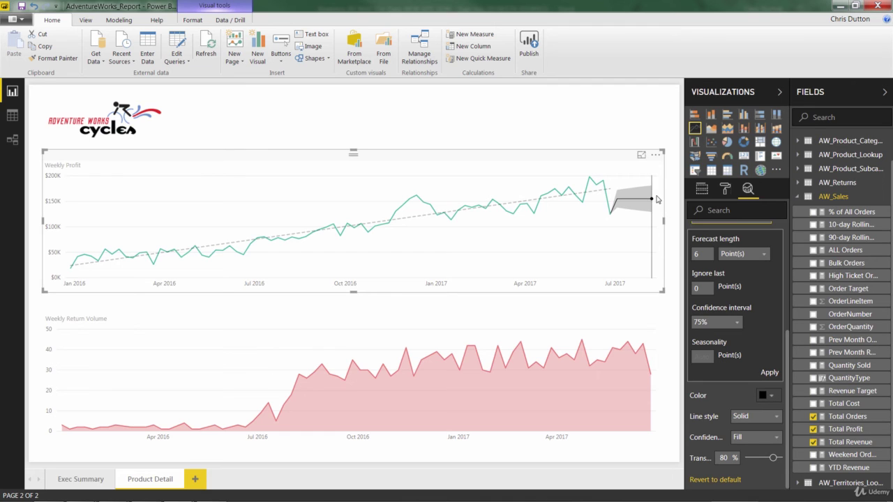
pyautogui.moveTo(656, 208)
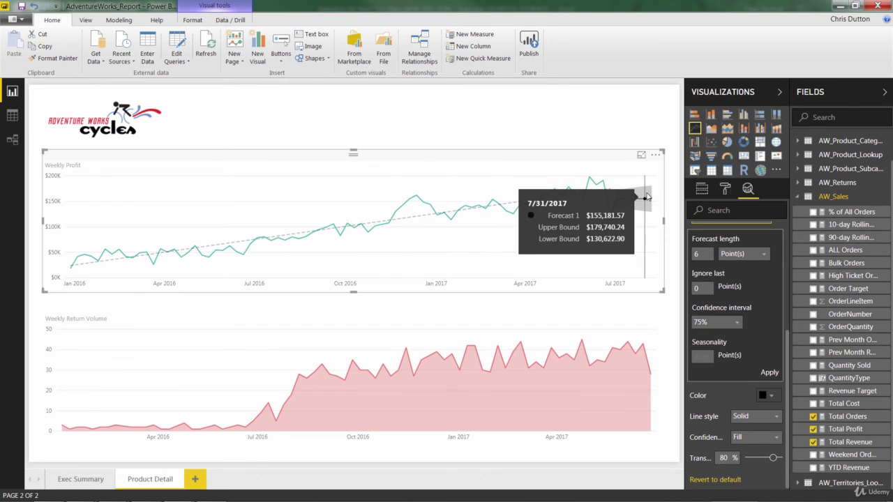
pyautogui.click(736, 323)
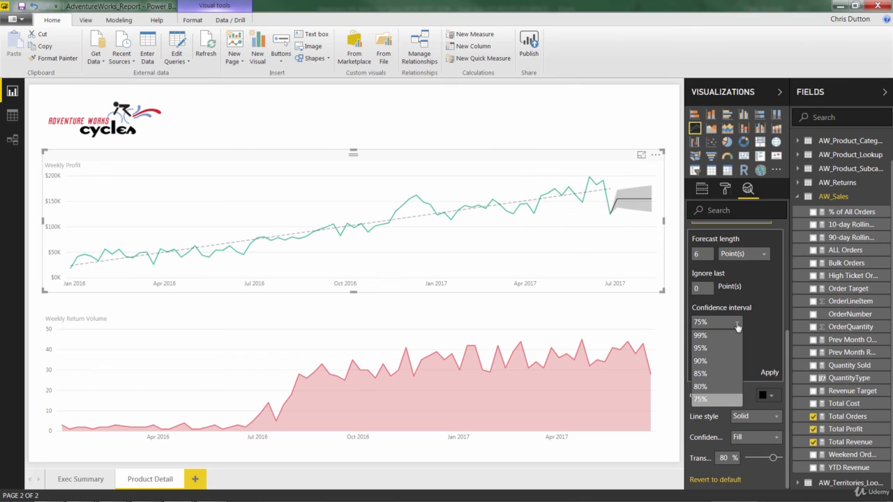
pyautogui.click(722, 363)
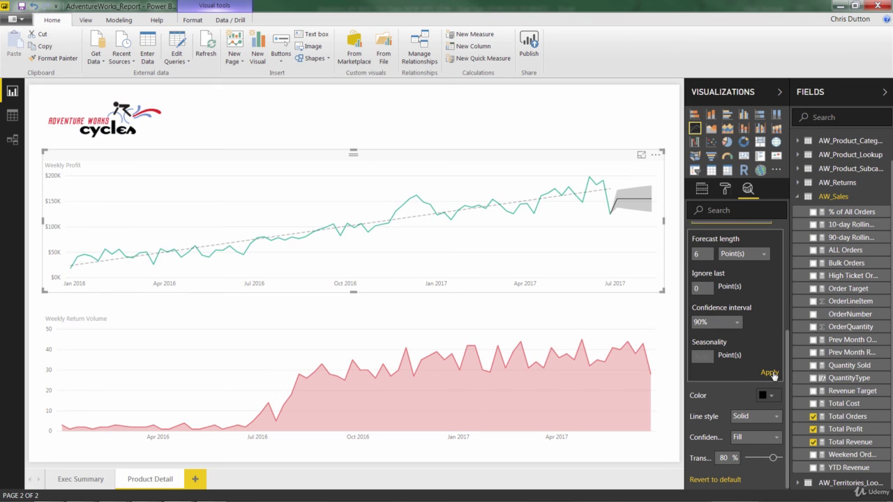
# Step: Apply the 90% confidence interval and collapse the Forecast section
pyautogui.click(770, 374)
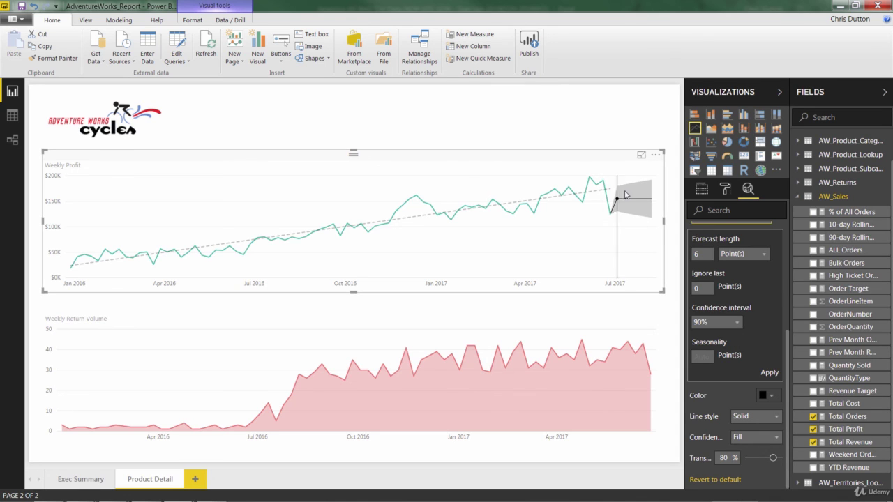
pyautogui.moveTo(632, 200)
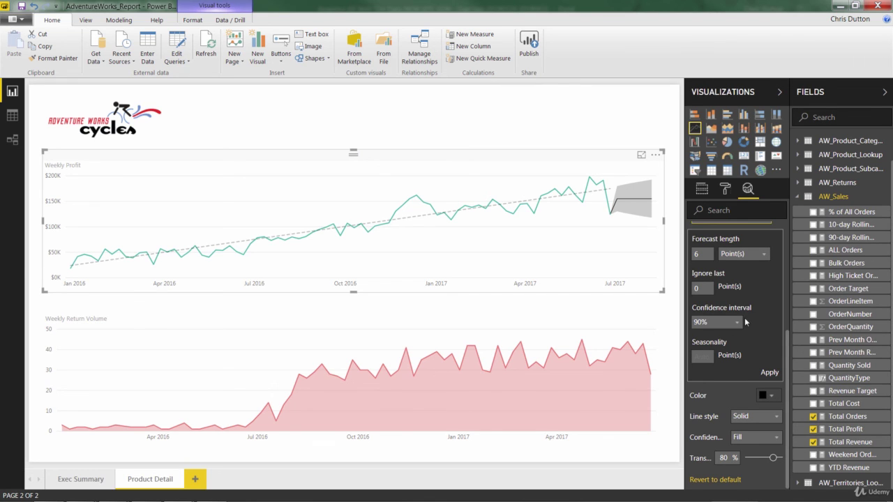
pyautogui.scroll(1, 744, 321)
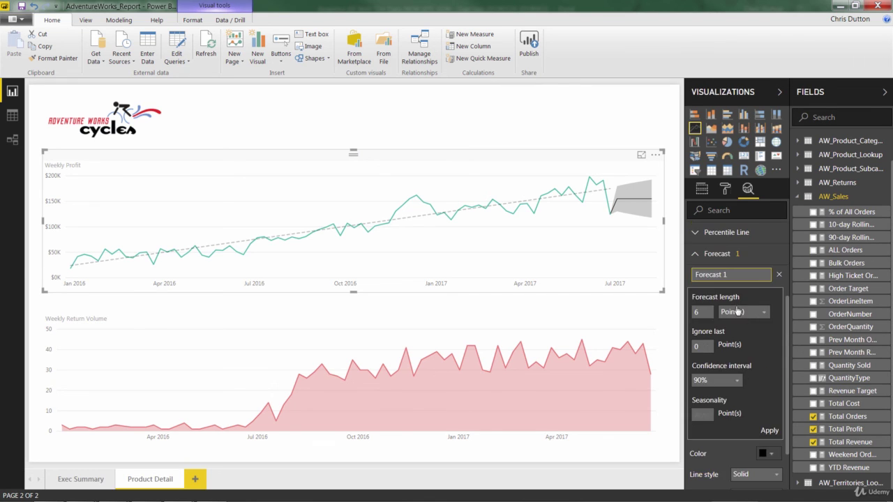
pyautogui.click(696, 255)
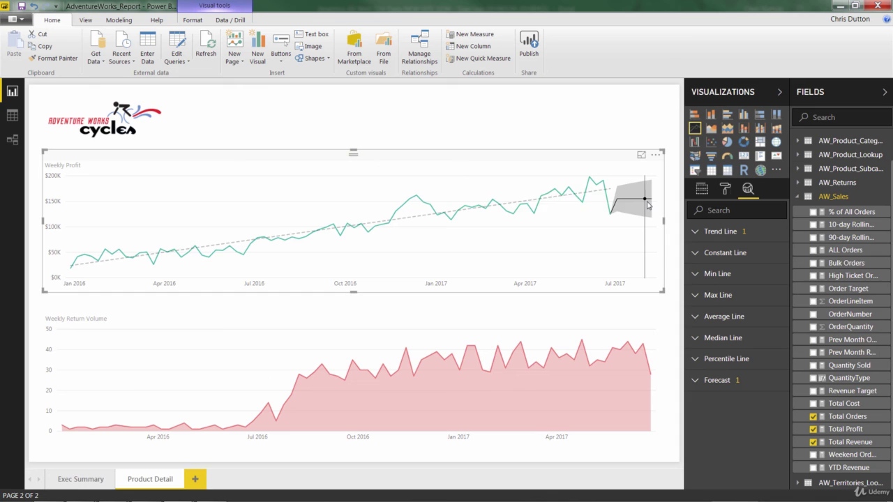